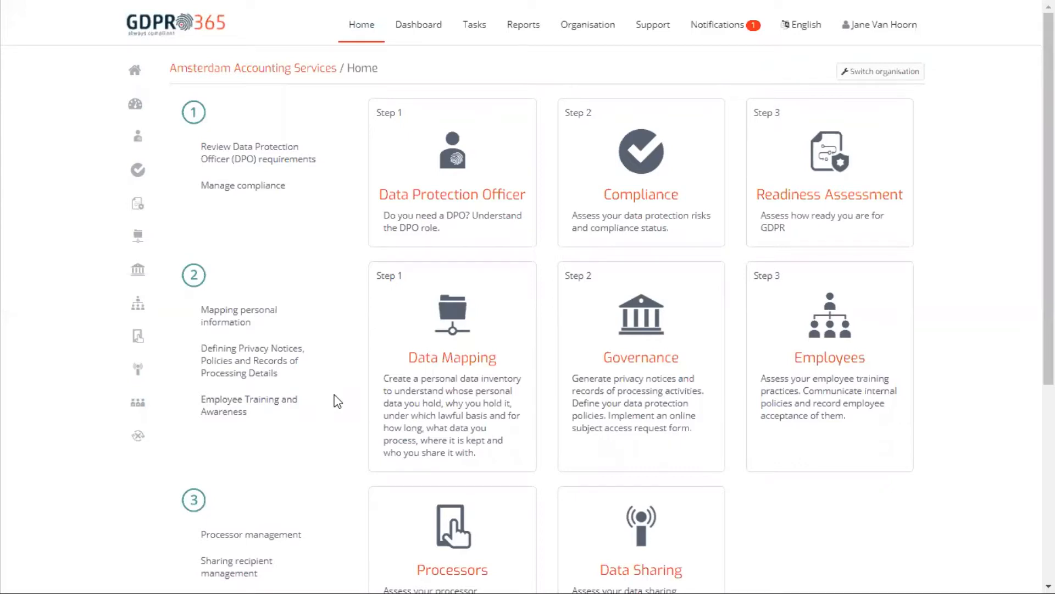
Open the data mapping stage and review the processing purposes, legal basis and retention period for Employees / Prospective Employees.
left_click(468, 363)
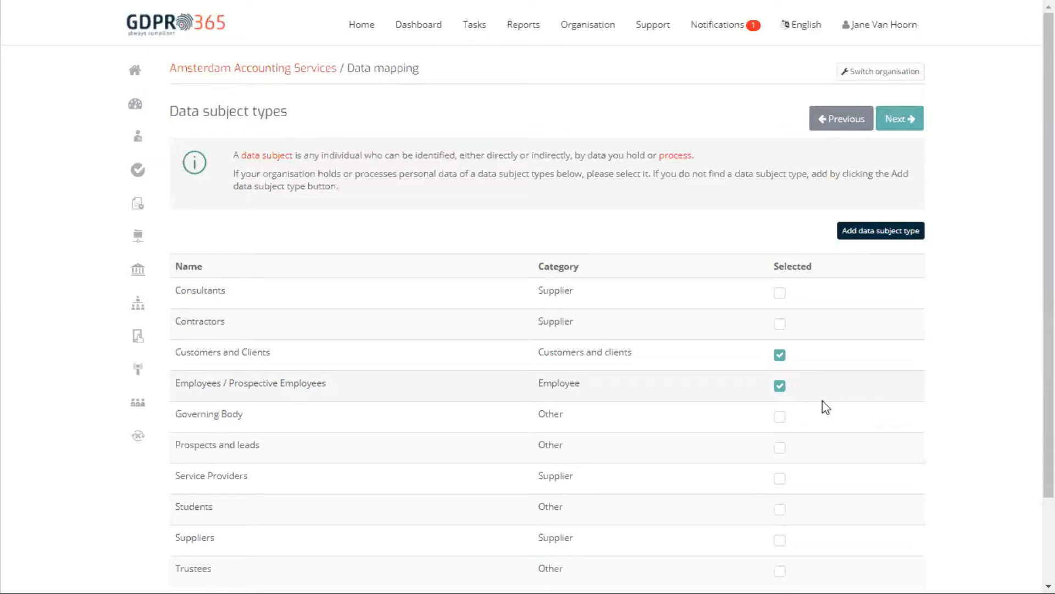
left_click(912, 122)
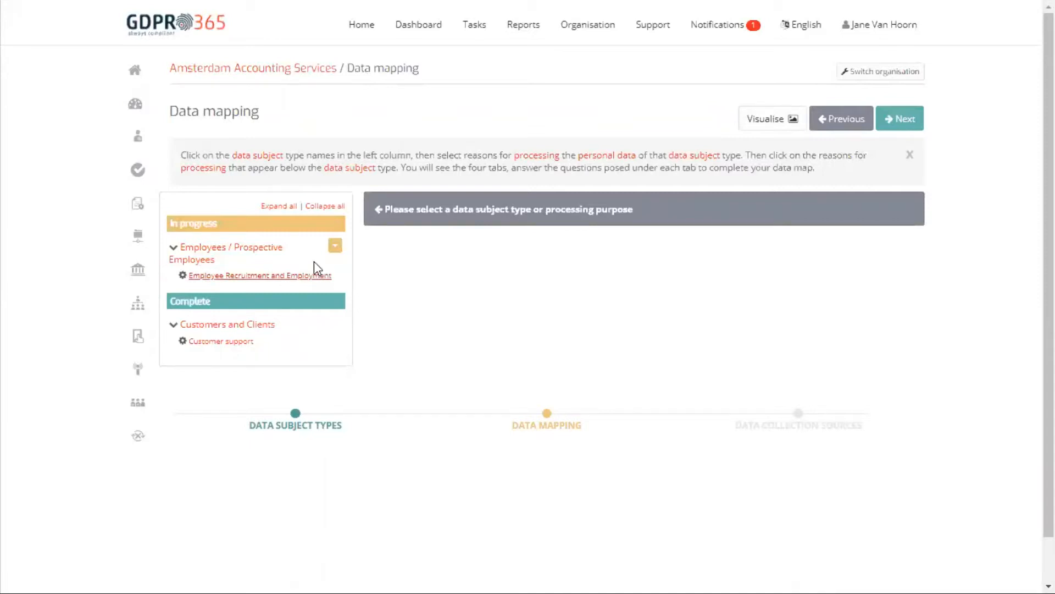
left_click(263, 251)
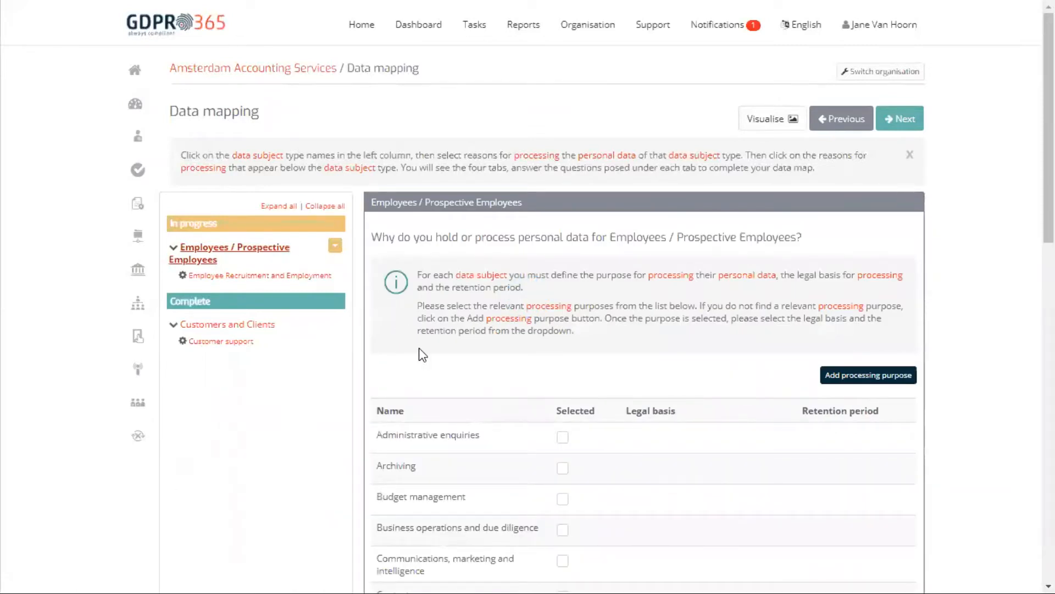
scroll(525, 371, "down", 4)
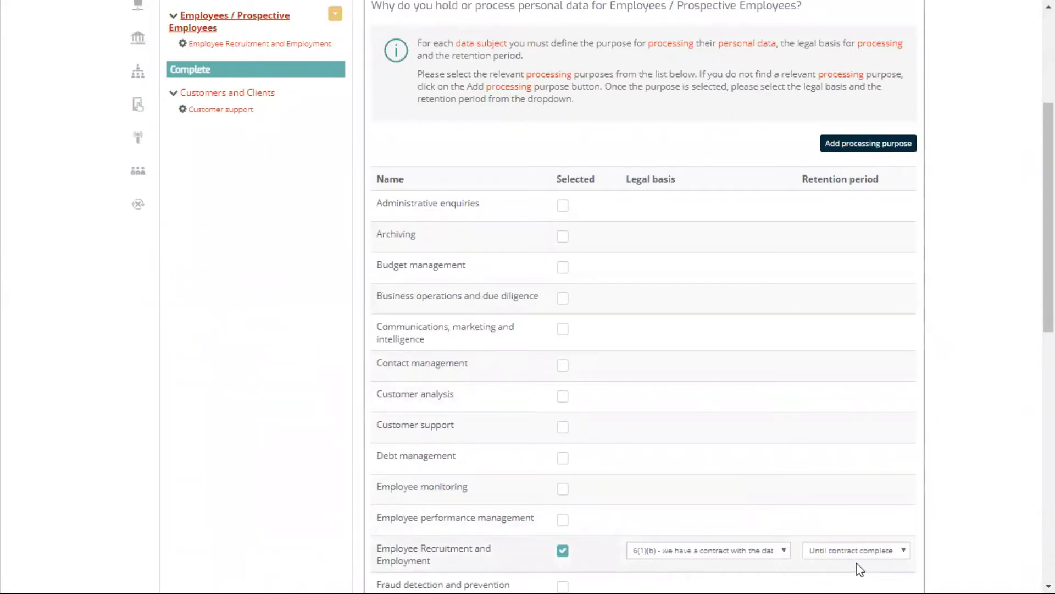
scroll(185, 416, "up", 4)
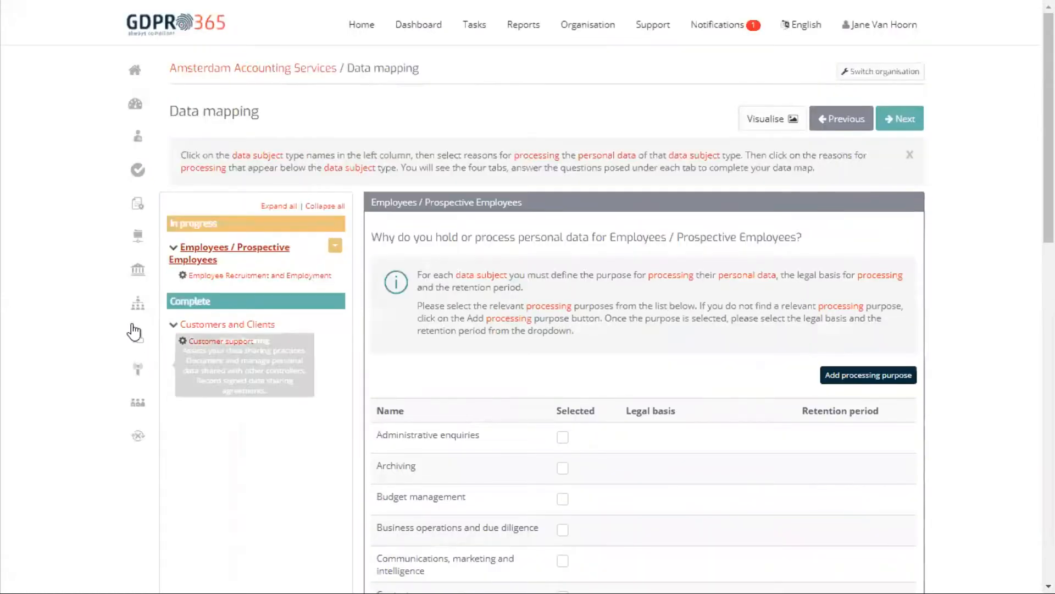
Review the personal data types and special category data types selected for Employee Recruitment and Employment.
left_click(224, 280)
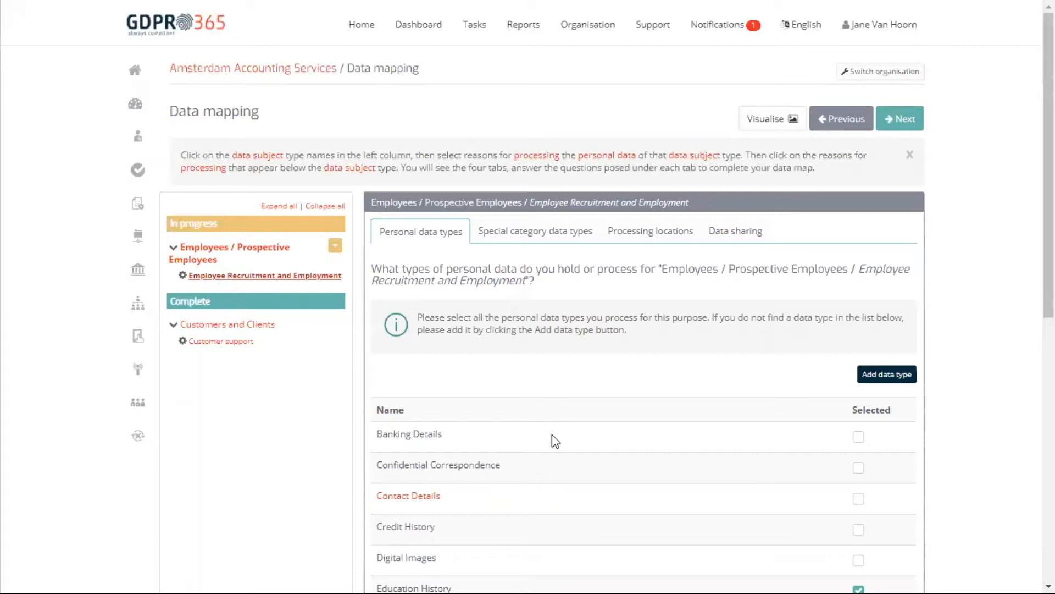
scroll(554, 440, "down", 4)
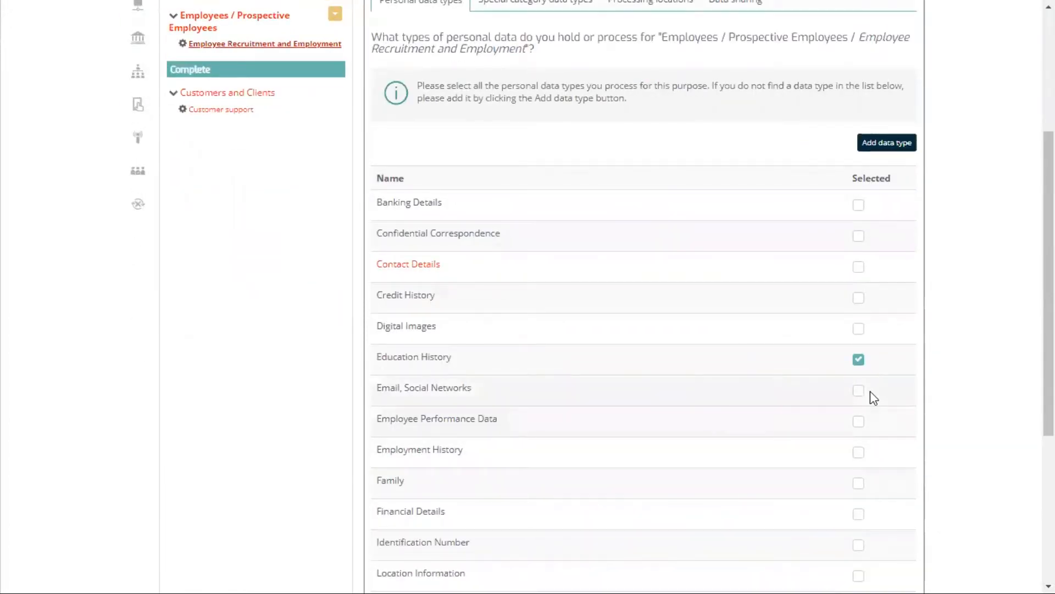
scroll(691, 424, "up", 4)
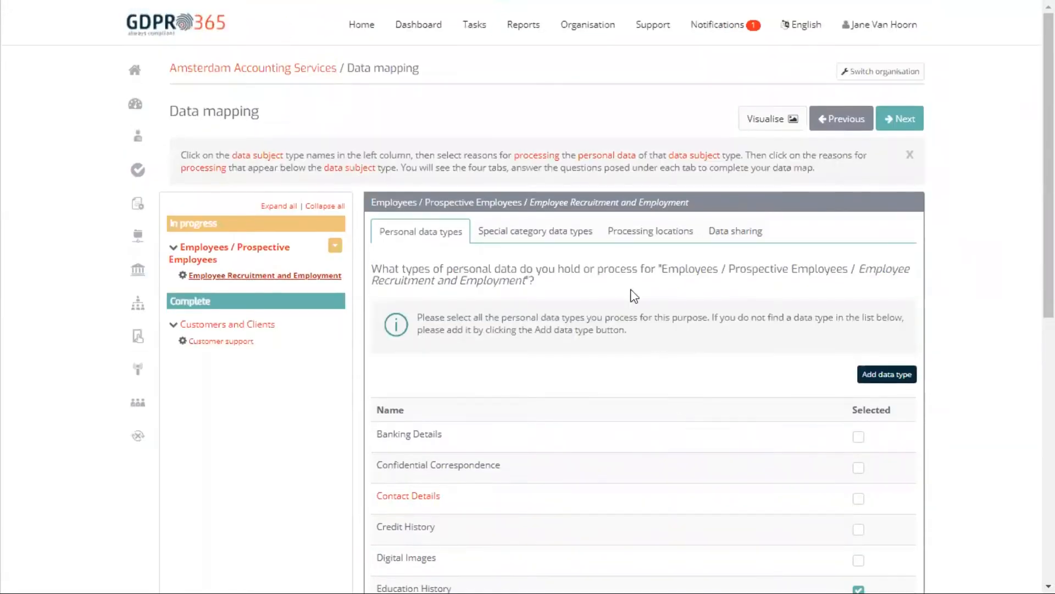
left_click(544, 229)
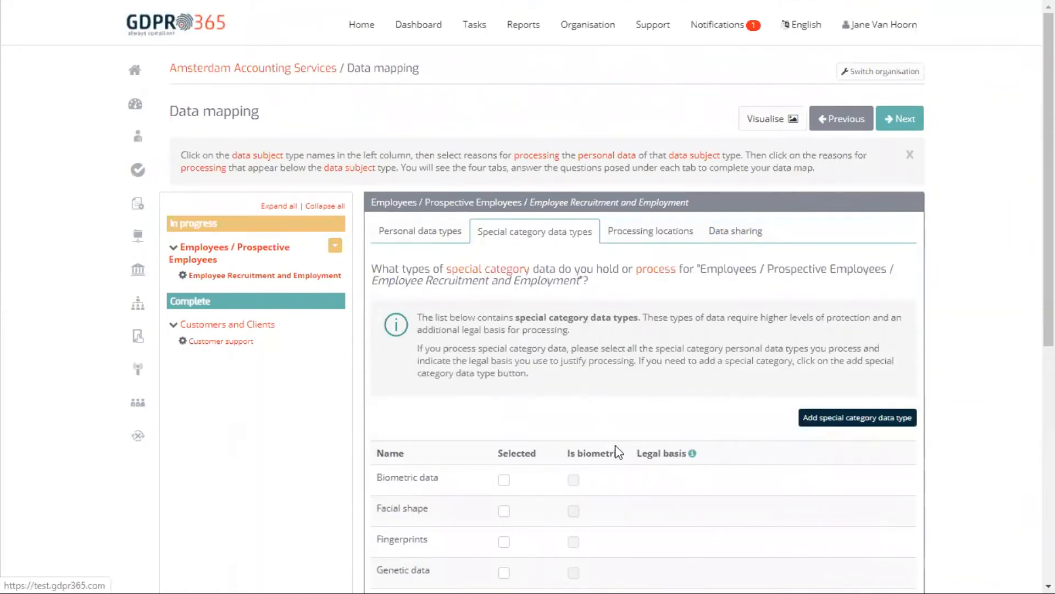
scroll(615, 444, "down", 3)
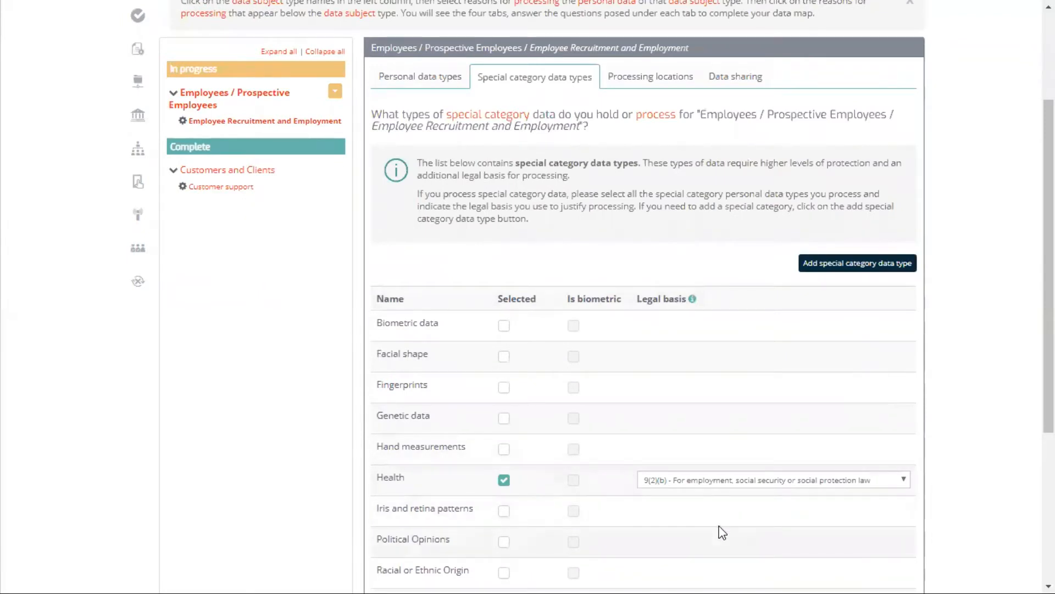
scroll(721, 531, "up", 3)
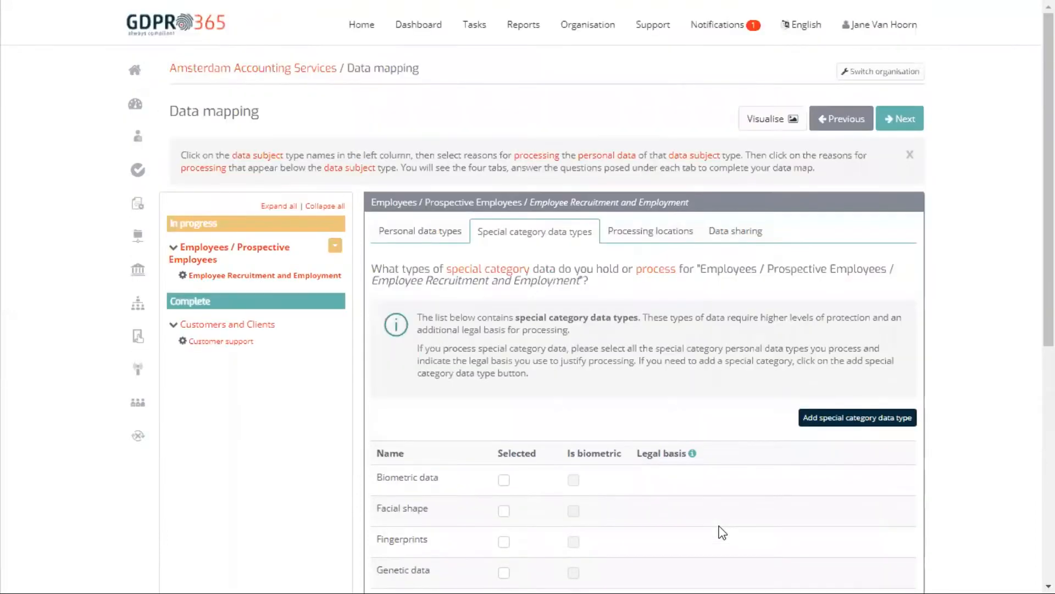
Review the processing locations for Employee Recruitment and Employment, covering both information assets and third party processors.
left_click(644, 236)
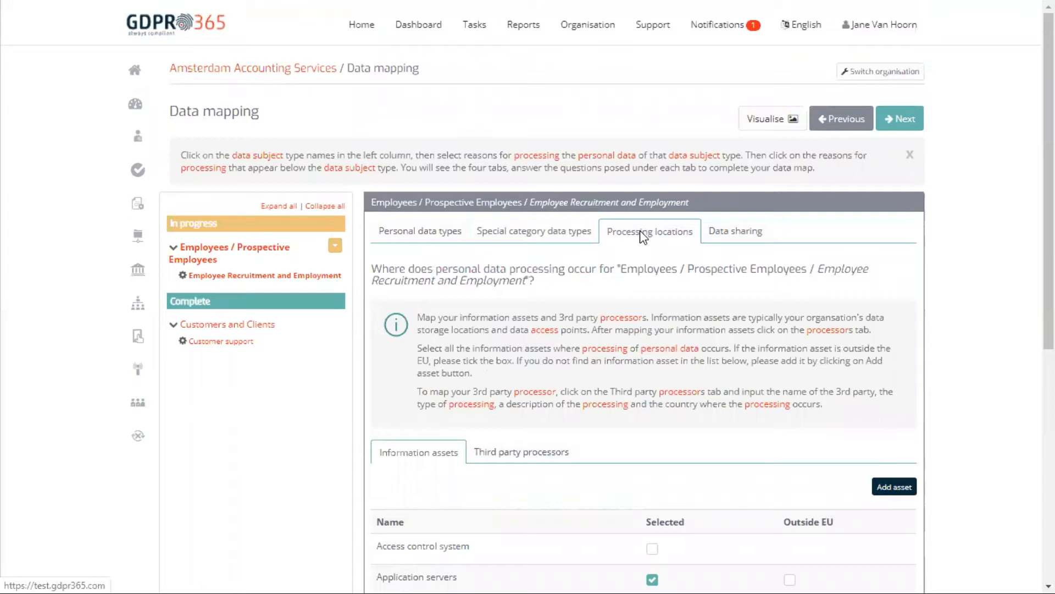
scroll(527, 517, "down", 3)
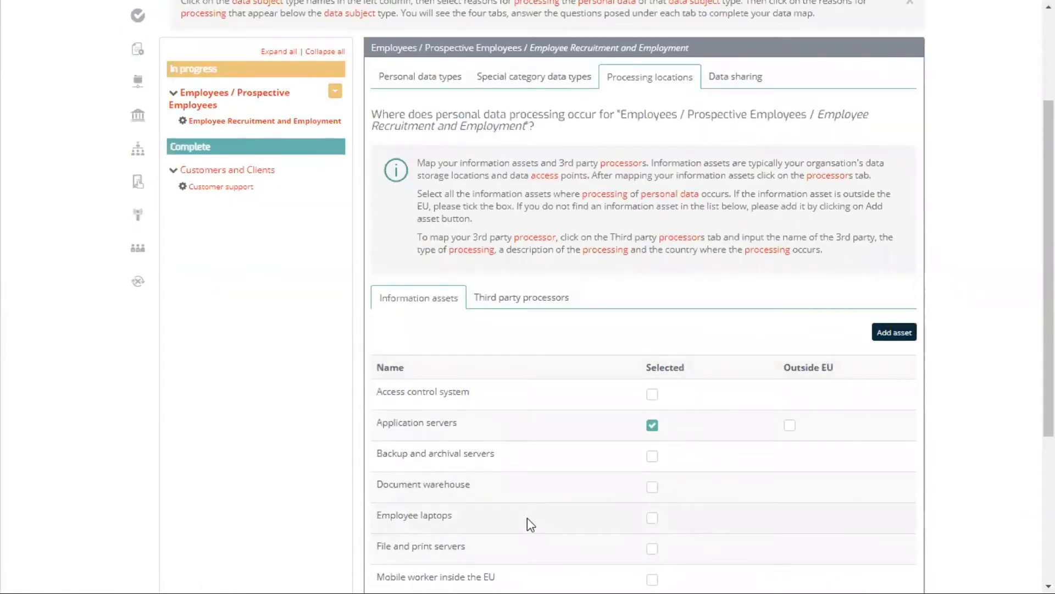
scroll(526, 517, "up", 3)
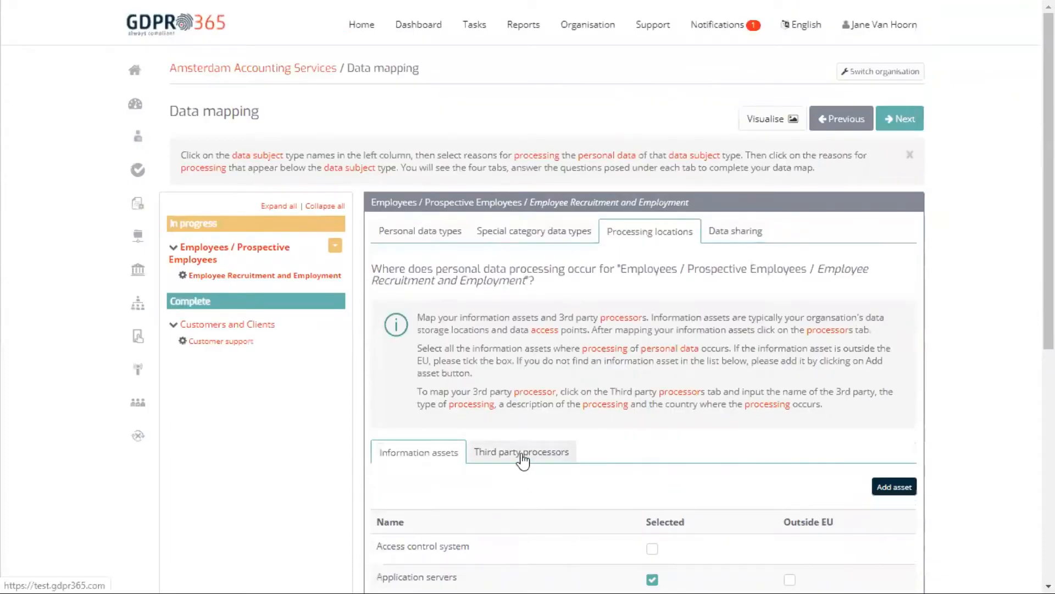
left_click(521, 453)
scroll(545, 520, "down", 3)
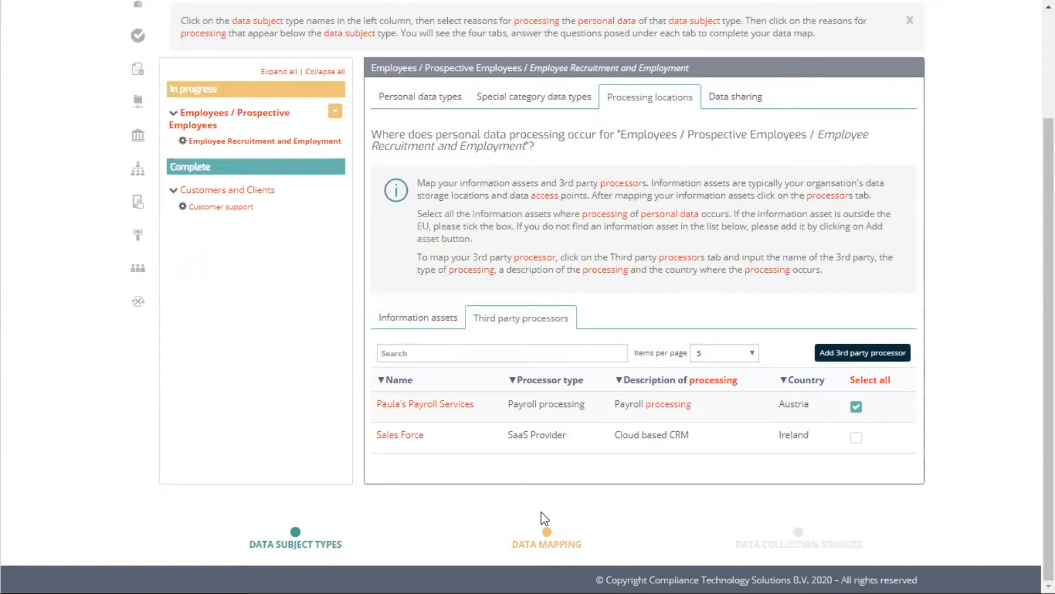
Check the data sharing recipients for Employee Recruitment and Employment and mark Employees / Prospective Employees as complete.
left_click(743, 98)
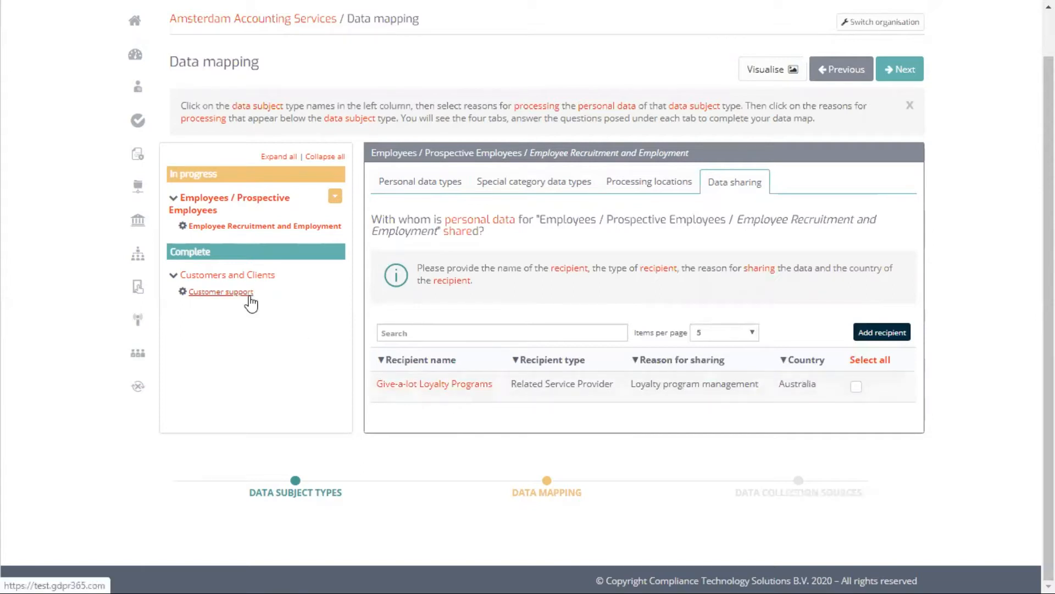
scroll(279, 341, "up", 1)
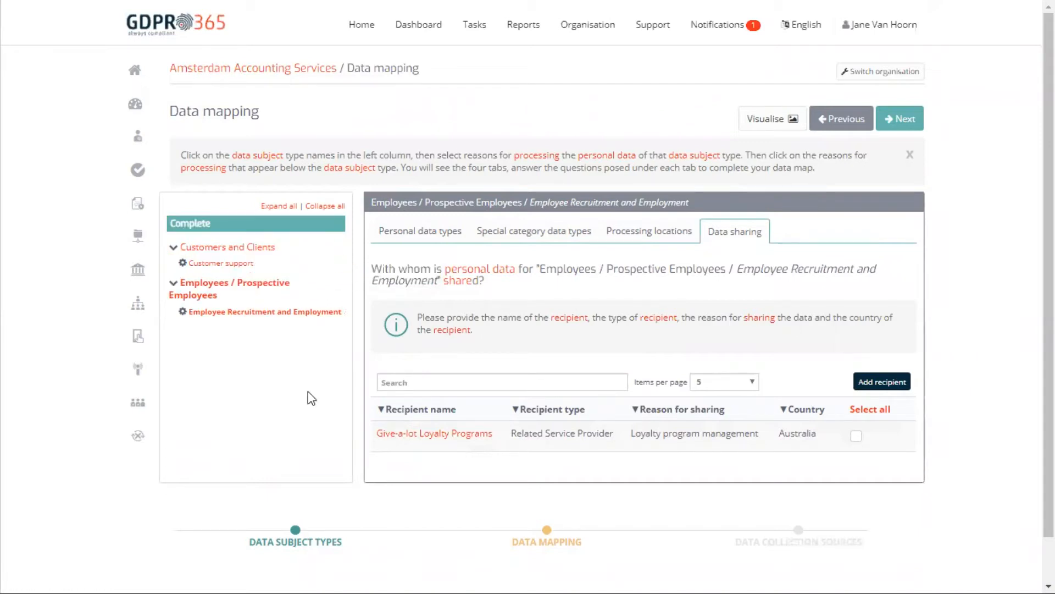
Continue to the data collection sources, review those for the customers' Contact Details, and finish the data mapping.
left_click(911, 126)
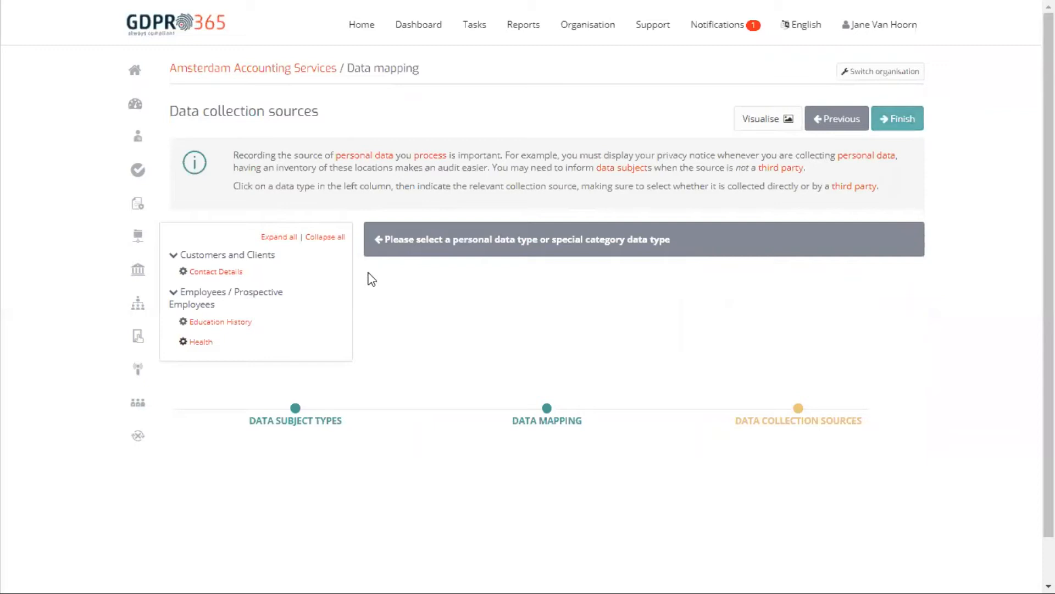
left_click(225, 272)
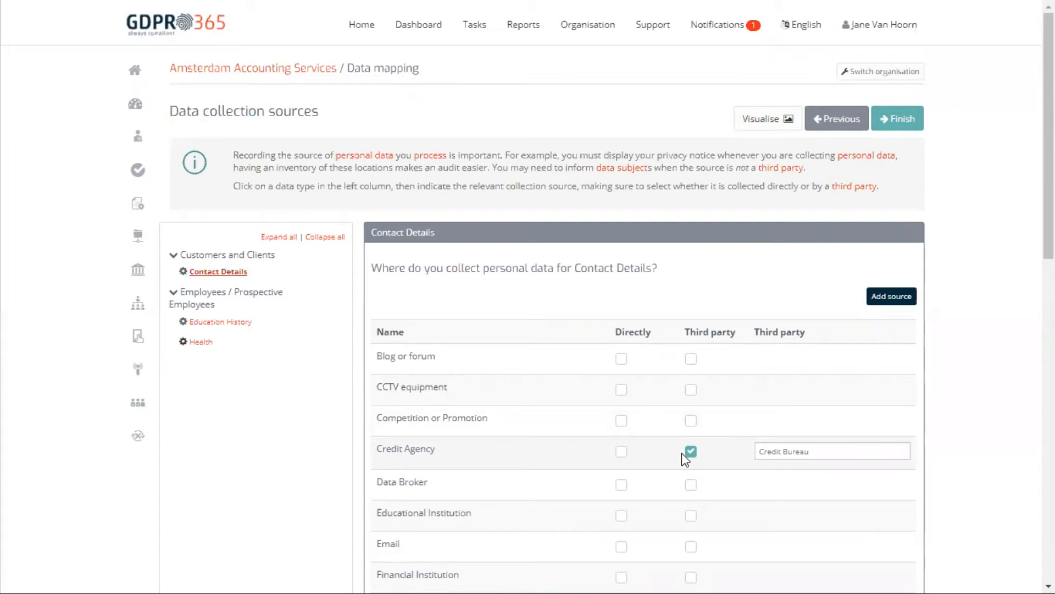
left_click(900, 121)
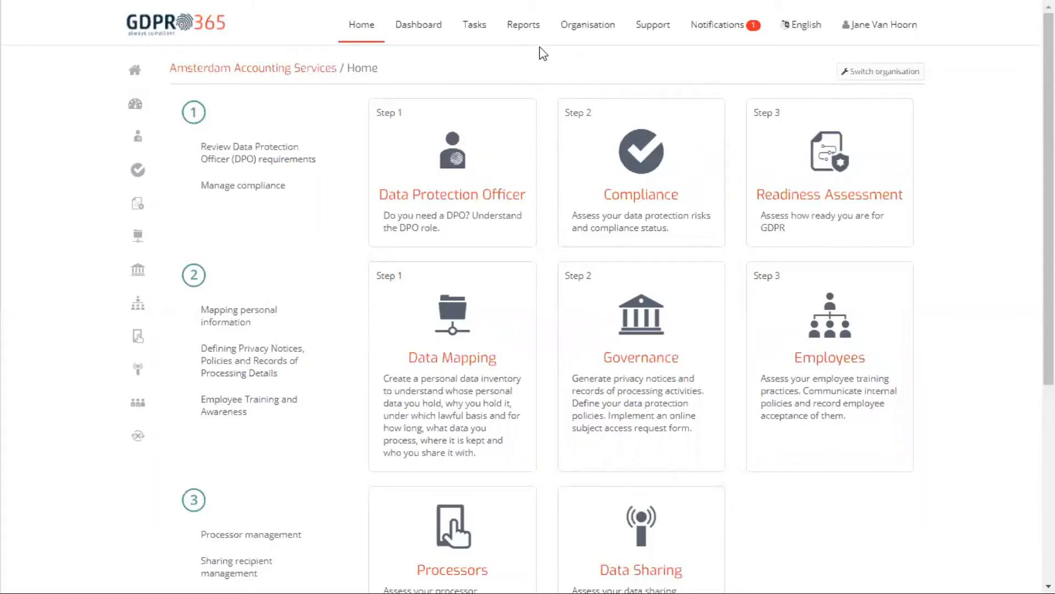
View the Data Mapping visualisation report and return to the organisation's home page.
left_click(537, 33)
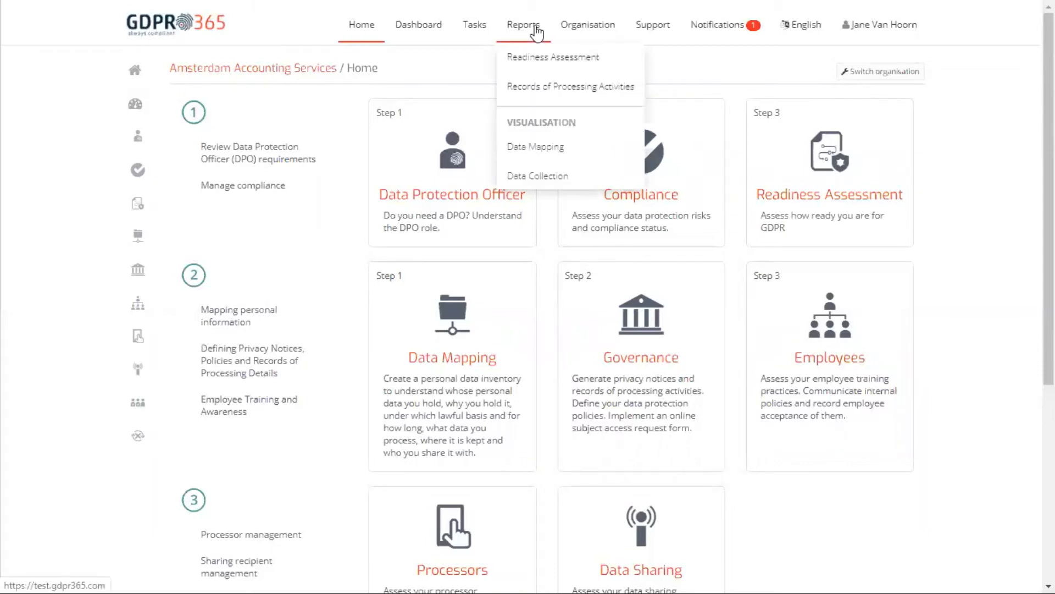
left_click(533, 146)
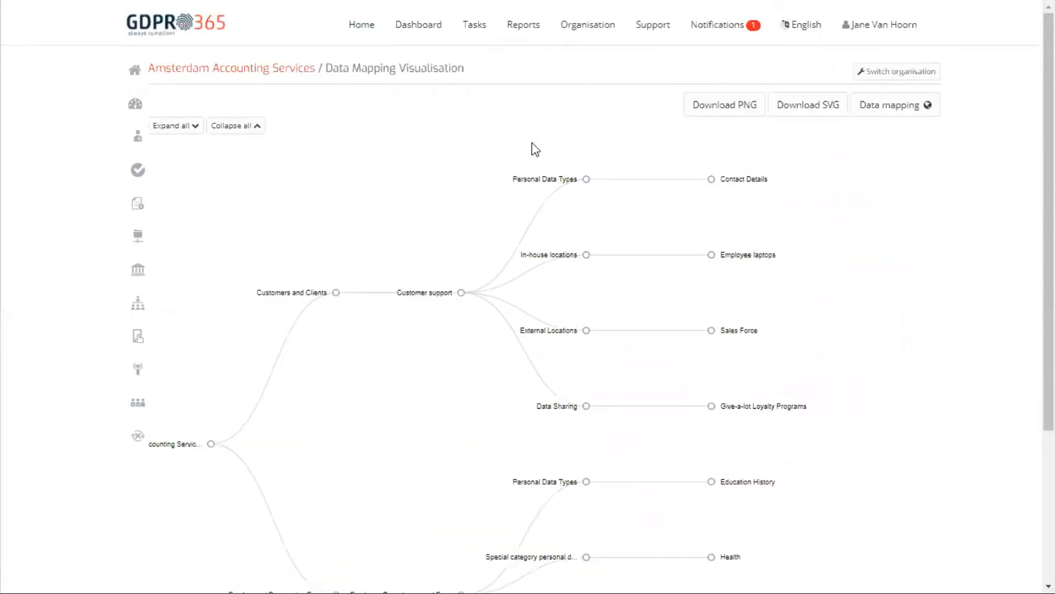
left_click(290, 73)
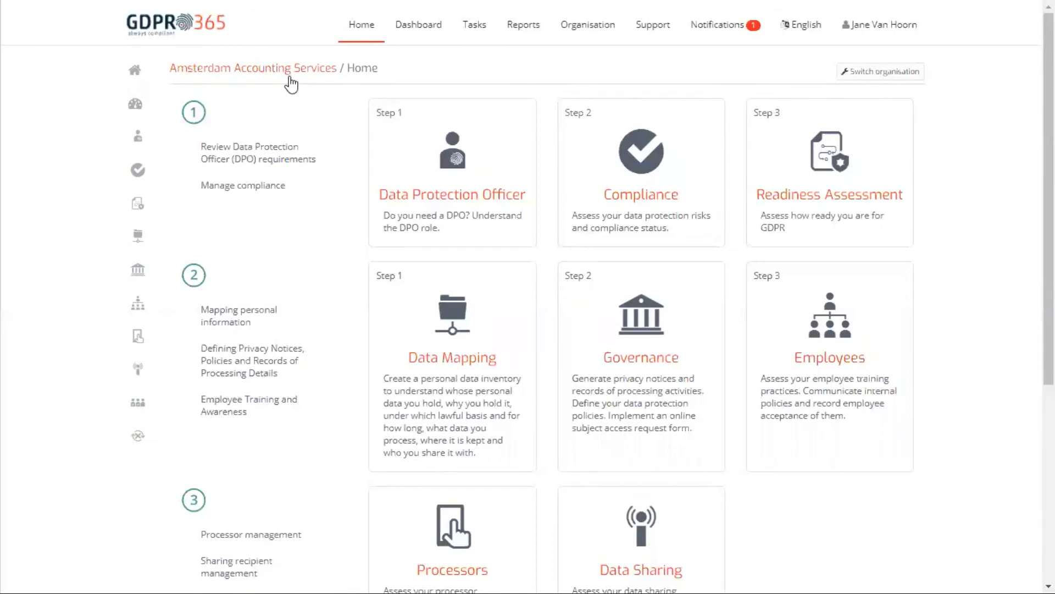
Publish the website Privacy Notice from the Governance section using the template and set its status to Completed.
left_click(649, 364)
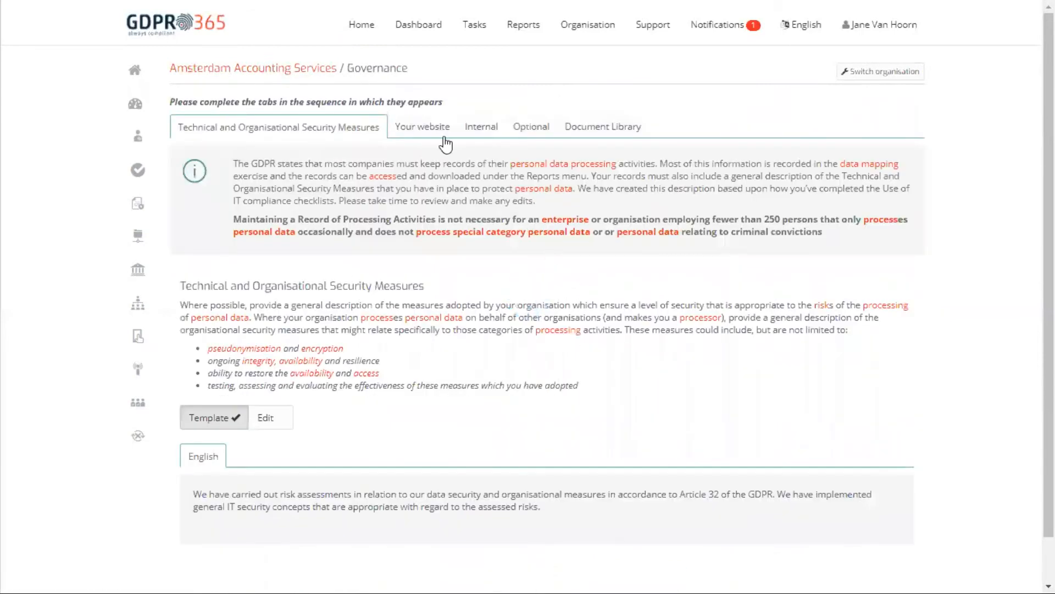
left_click(440, 132)
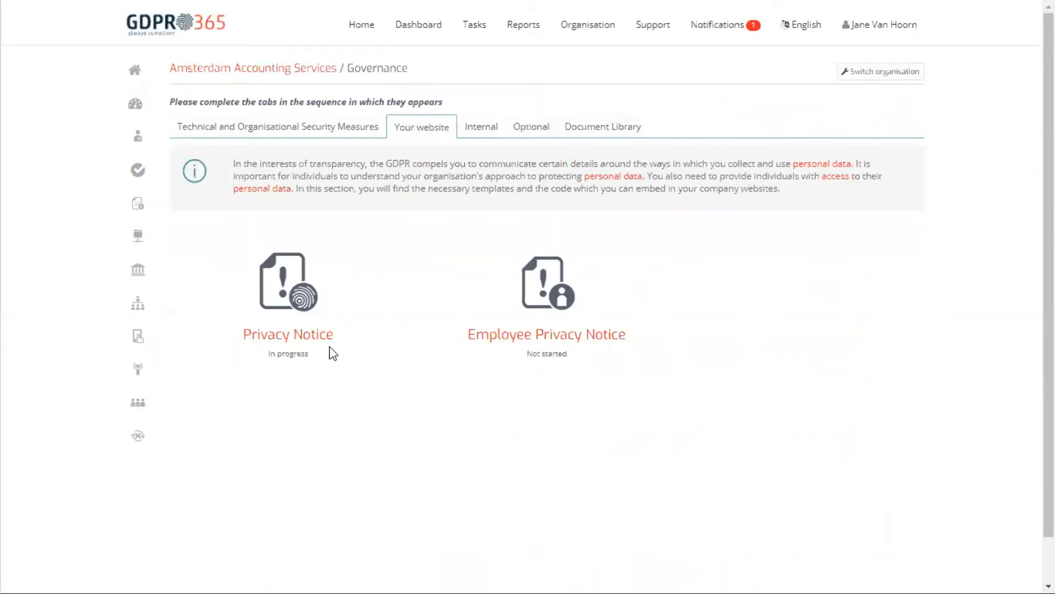
left_click(492, 351)
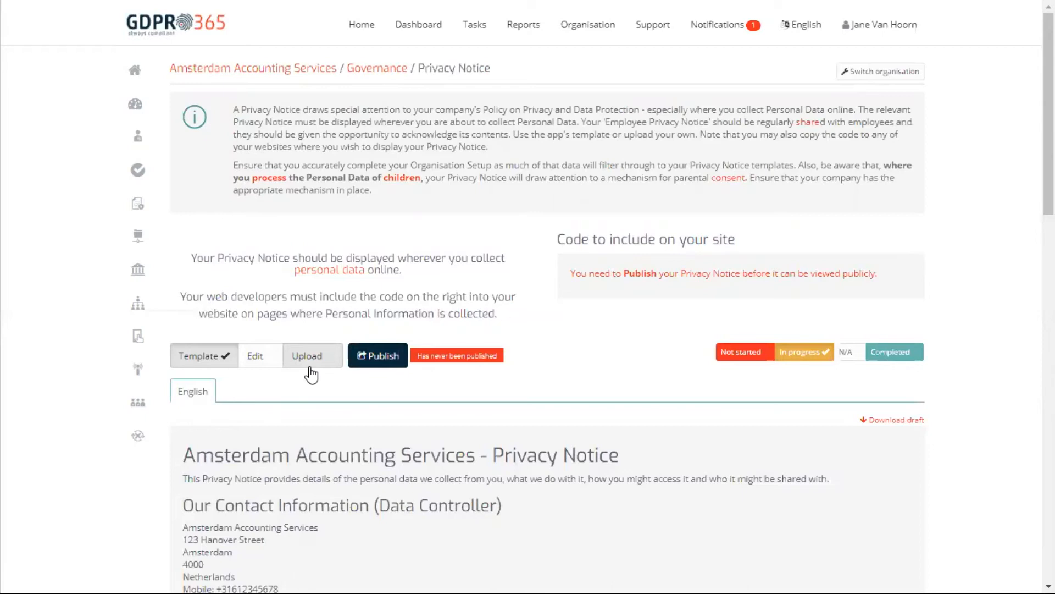
left_click(393, 356)
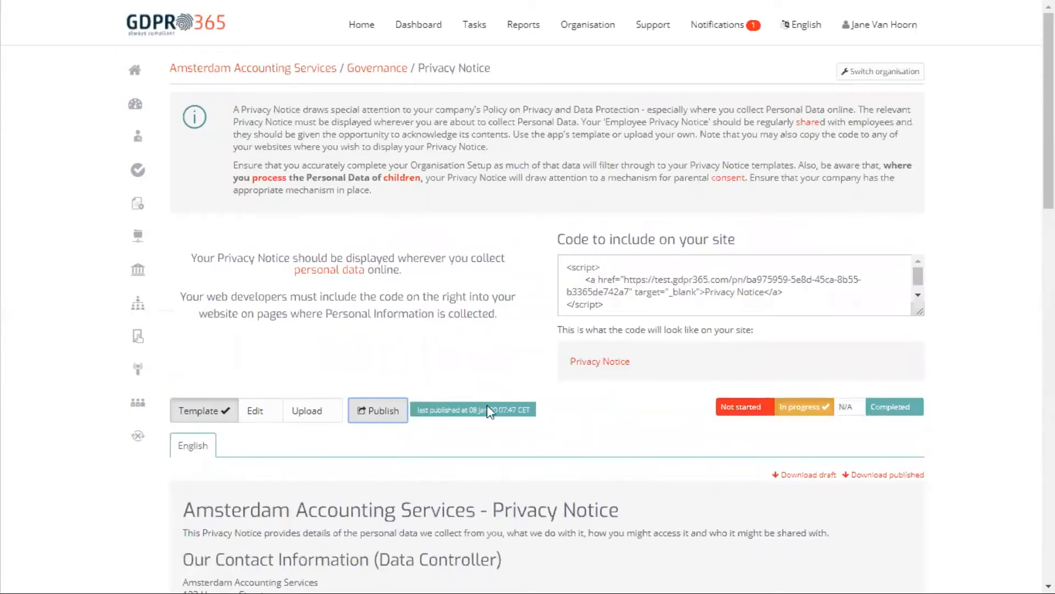
left_click(904, 413)
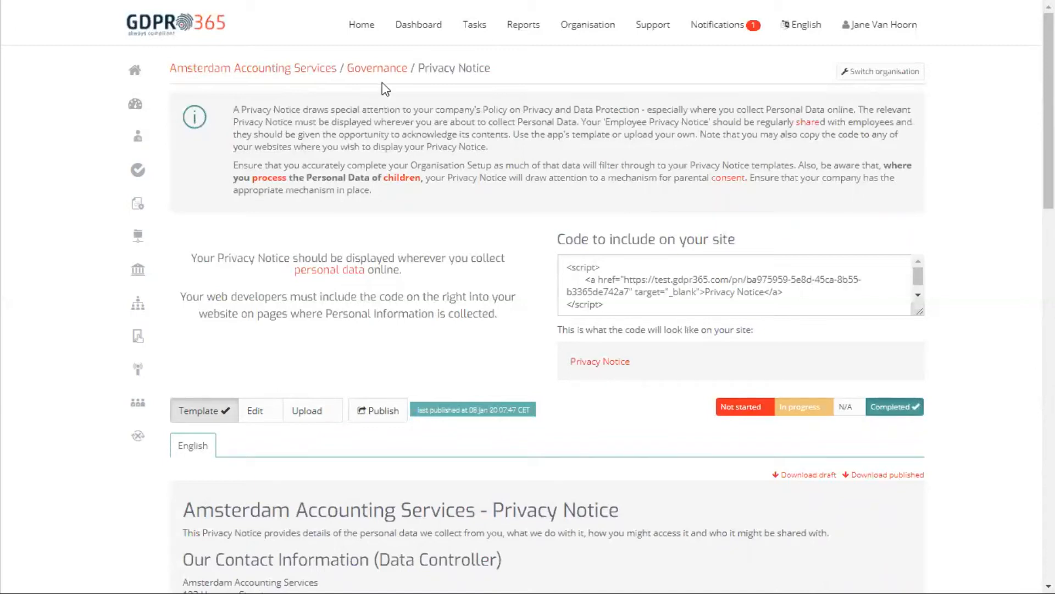
Open the Data Protection Program Announcement among the internal governance documents and set its status to Completed.
left_click(378, 66)
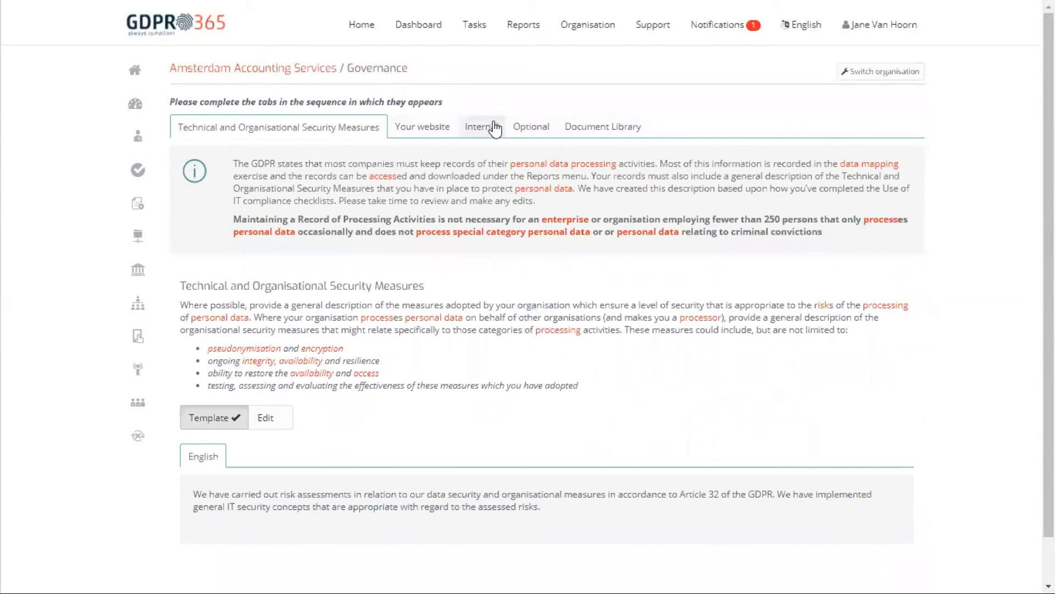
left_click(494, 127)
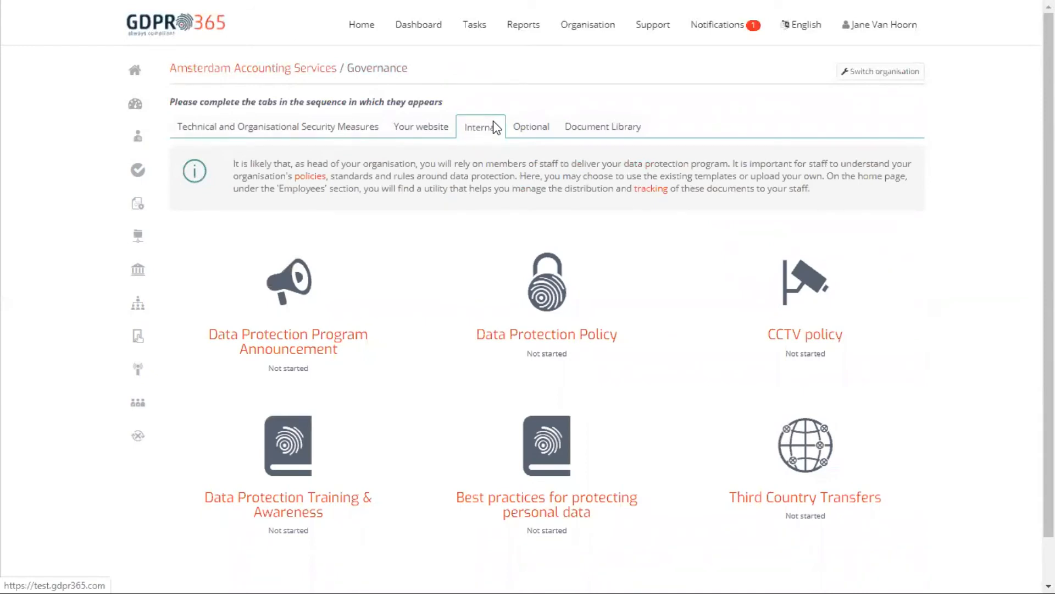
left_click(325, 345)
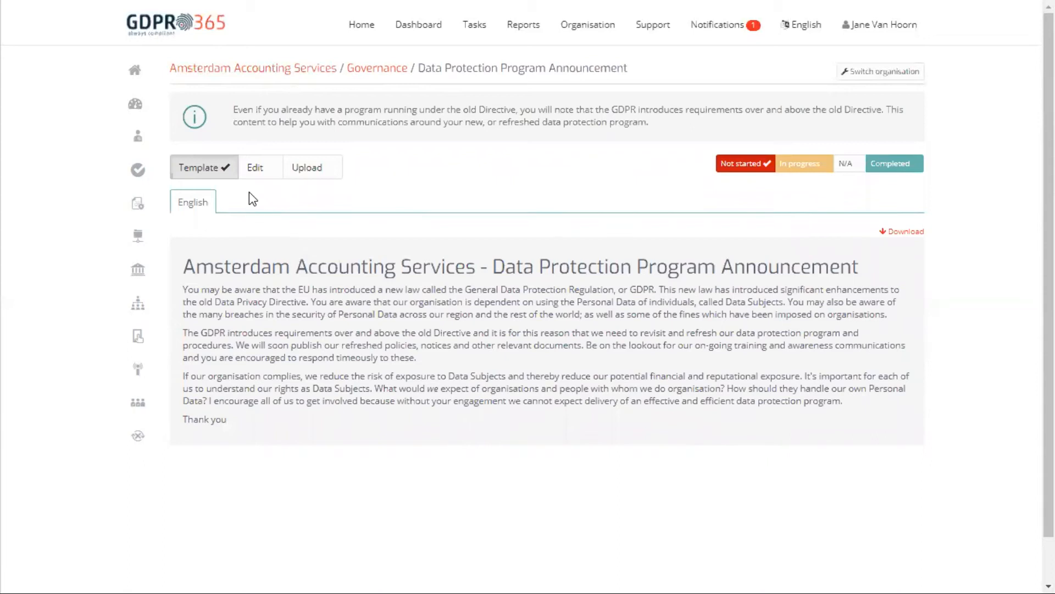
left_click(896, 166)
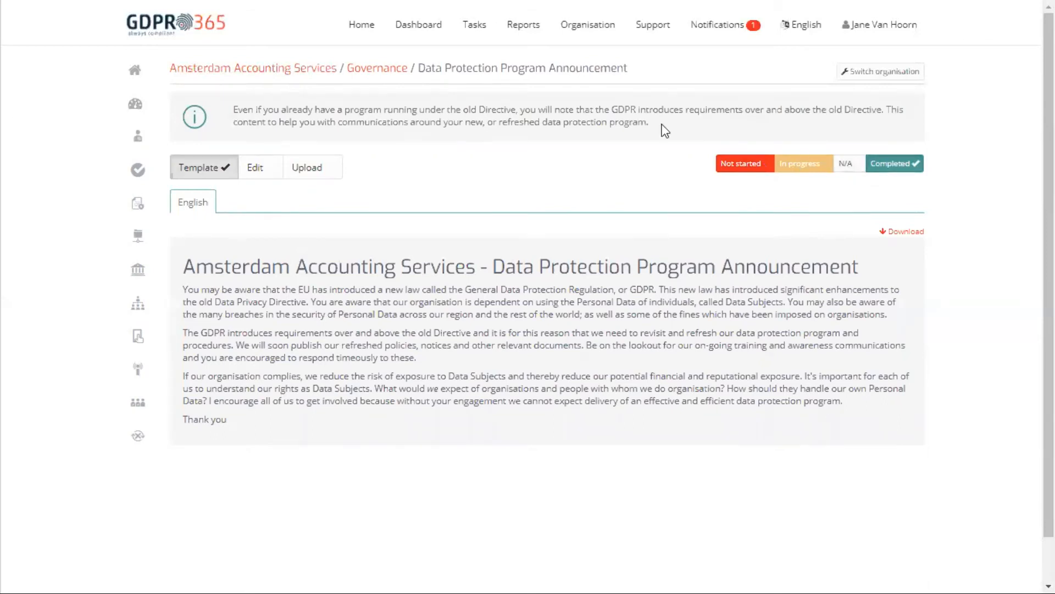
Look over the organisation's own documents in the governance Document Library and return to the home page.
left_click(380, 70)
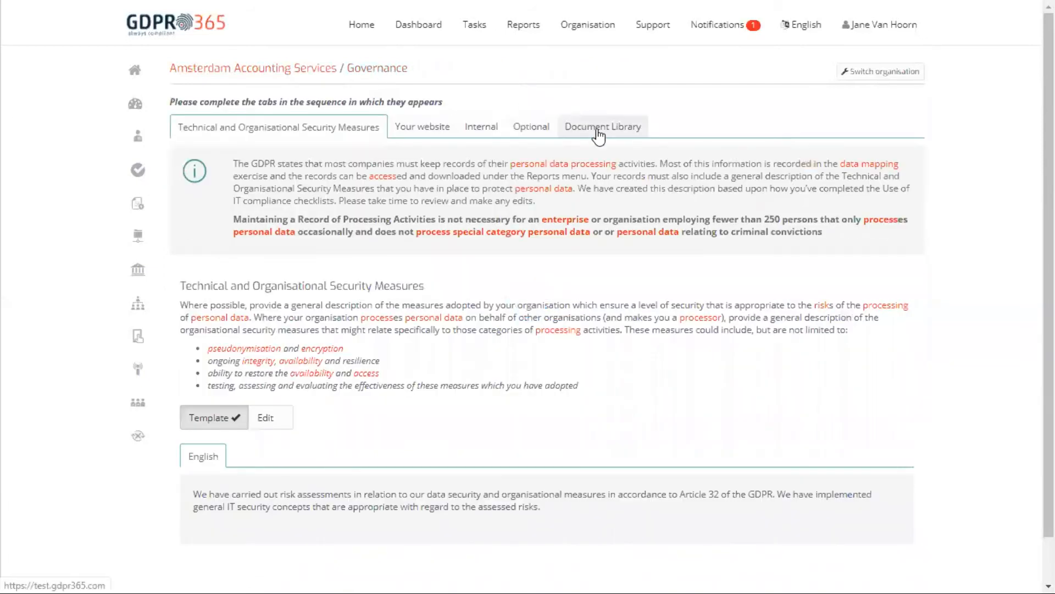
left_click(599, 132)
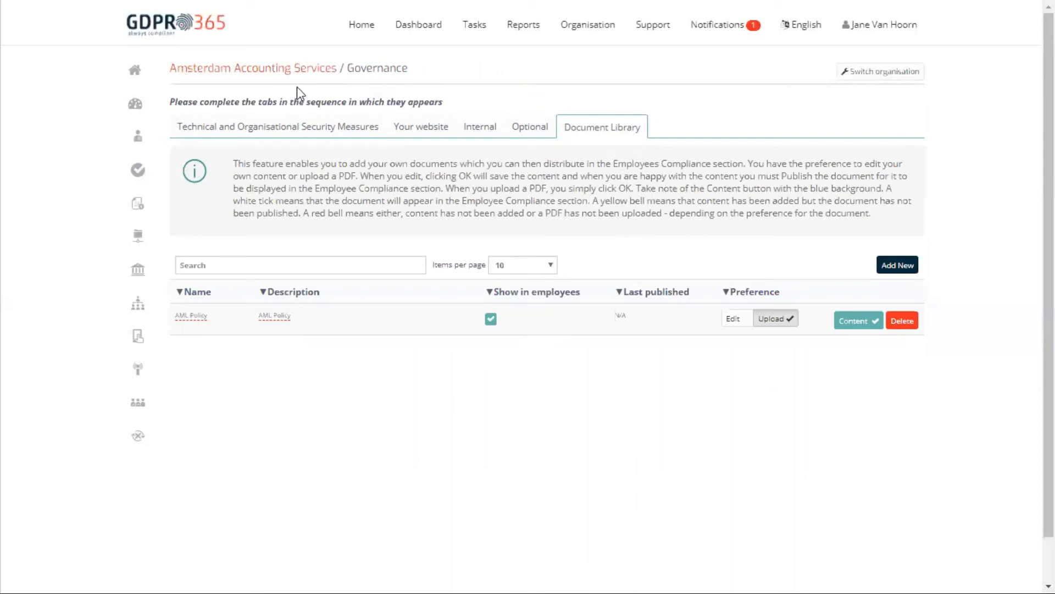
left_click(285, 70)
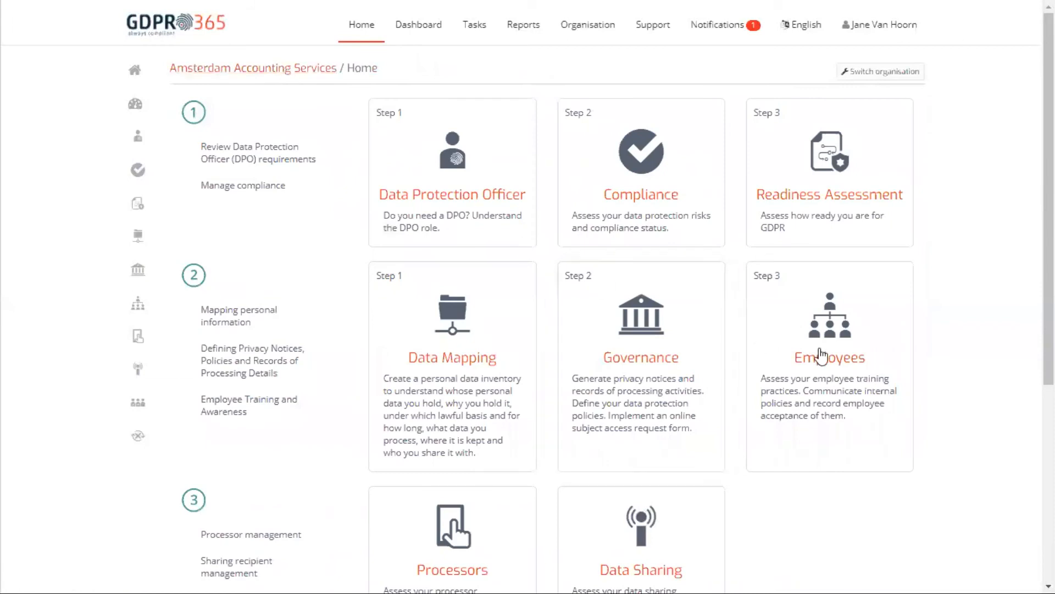
Open the Compliance overview in the Employees section and view the CEO's compliance email form, closing it without sending.
left_click(826, 356)
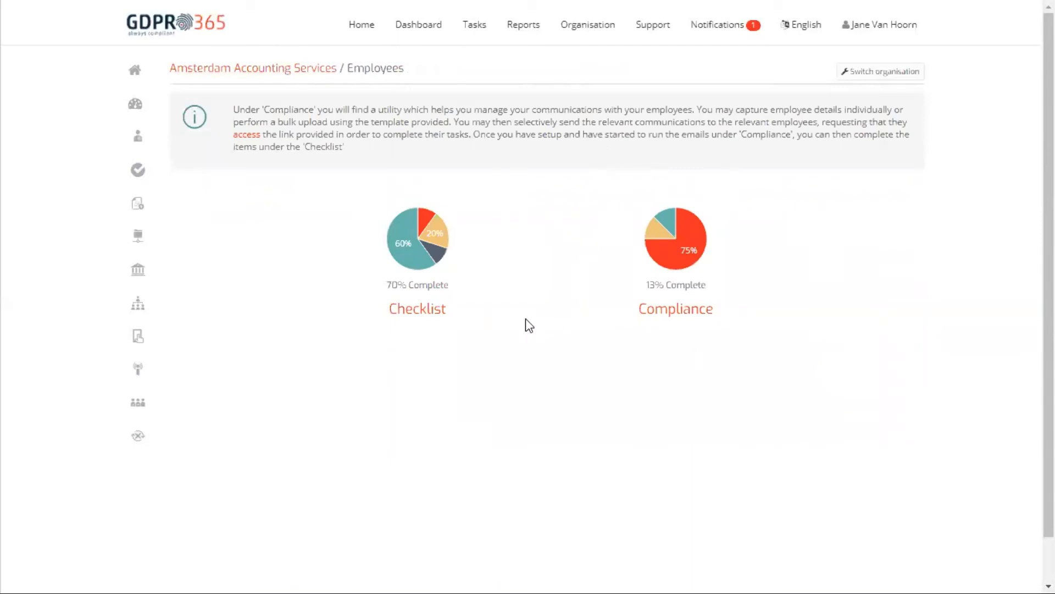
left_click(687, 311)
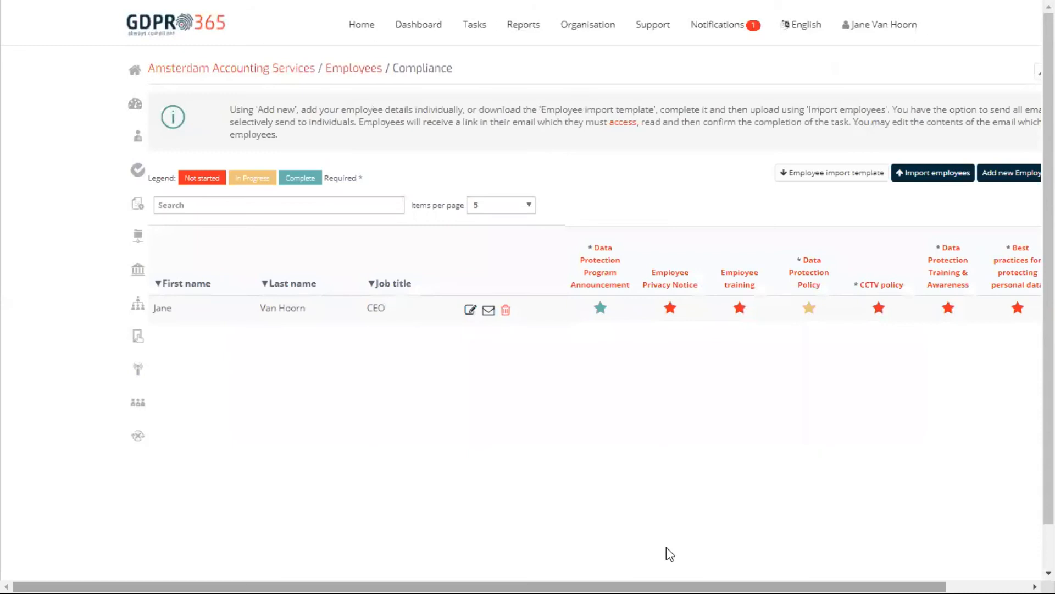
left_click_drag(715, 586, 797, 575)
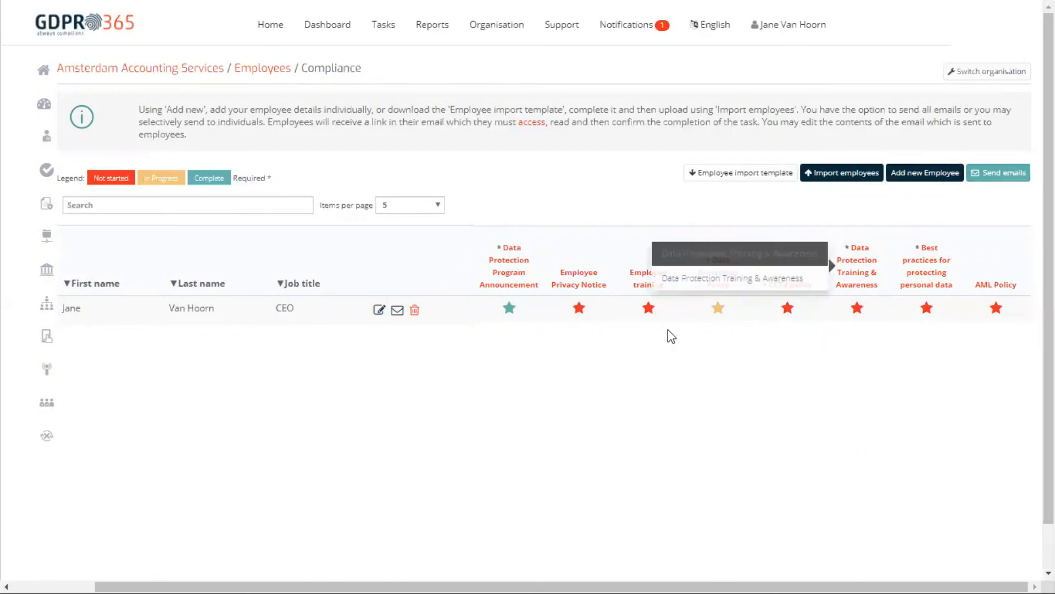
left_click(396, 311)
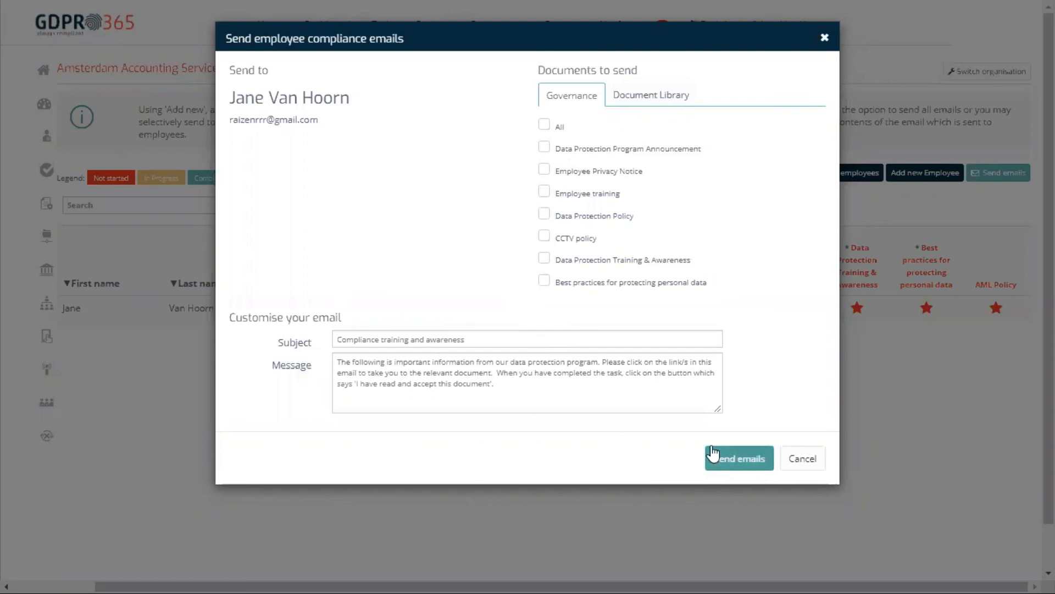
left_click(803, 460)
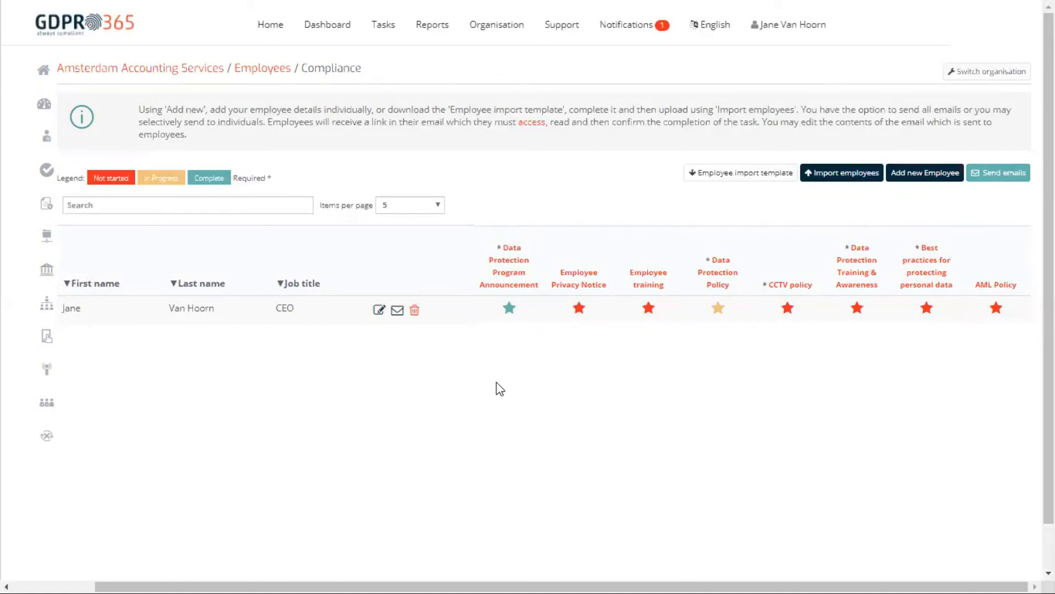
Check the CEO's status details for the Data Protection Program Announcement, Employee Privacy Notice and Data Protection Policy.
mouse_move(517, 326)
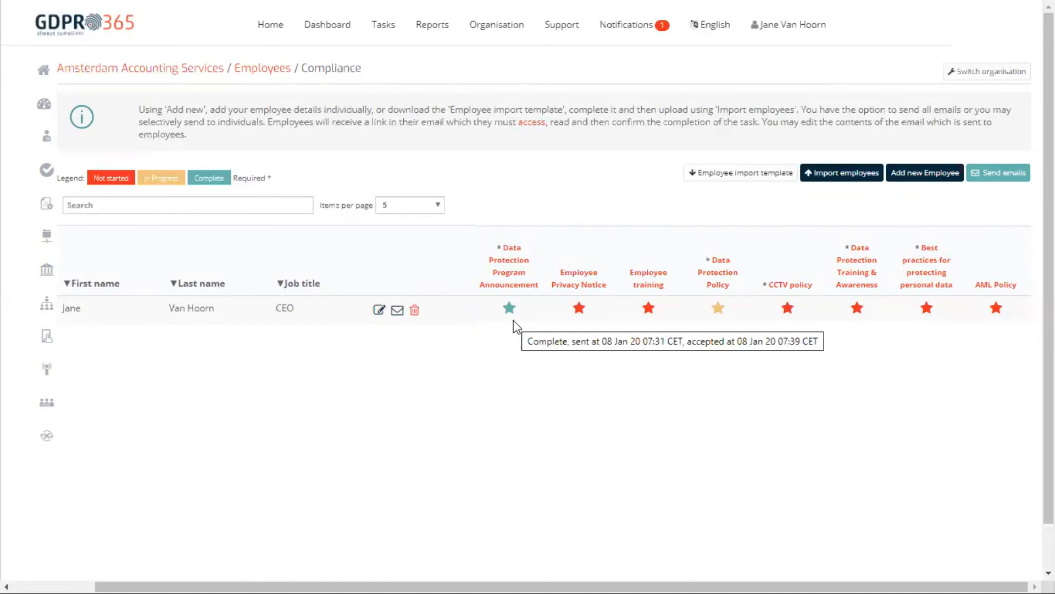
mouse_move(584, 326)
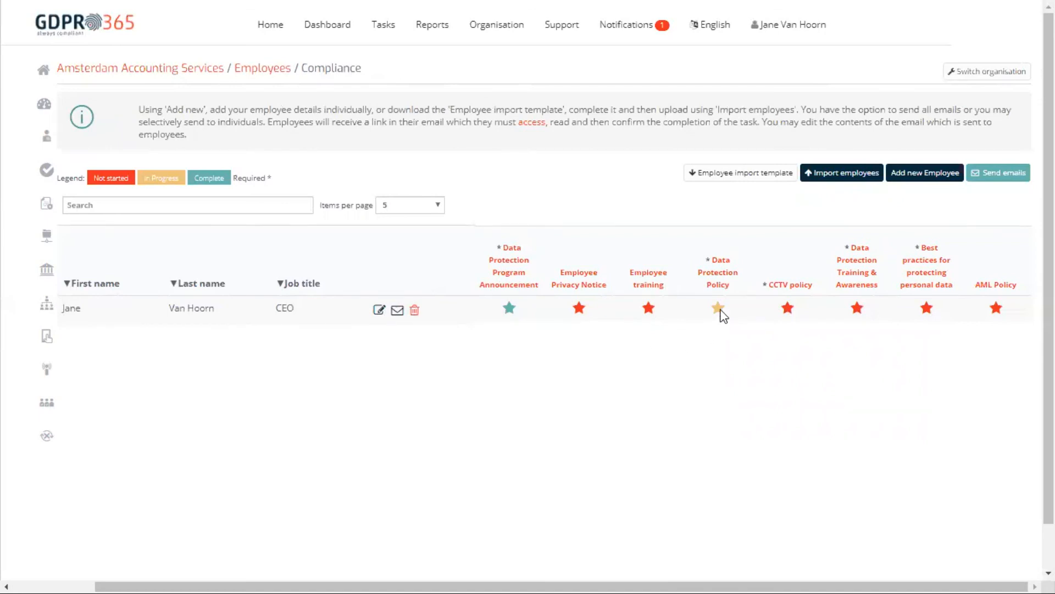
mouse_move(721, 310)
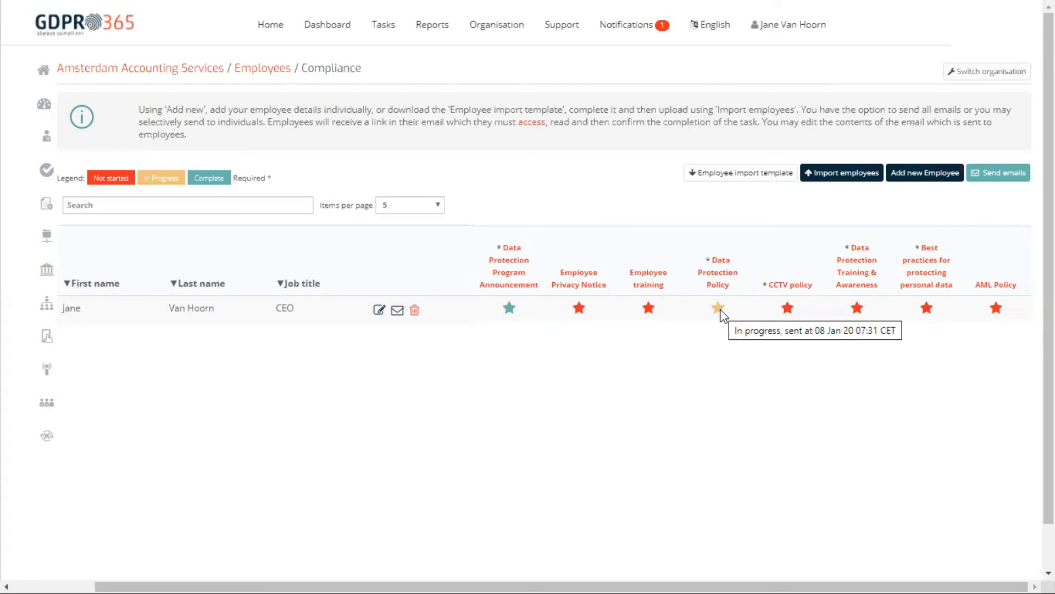